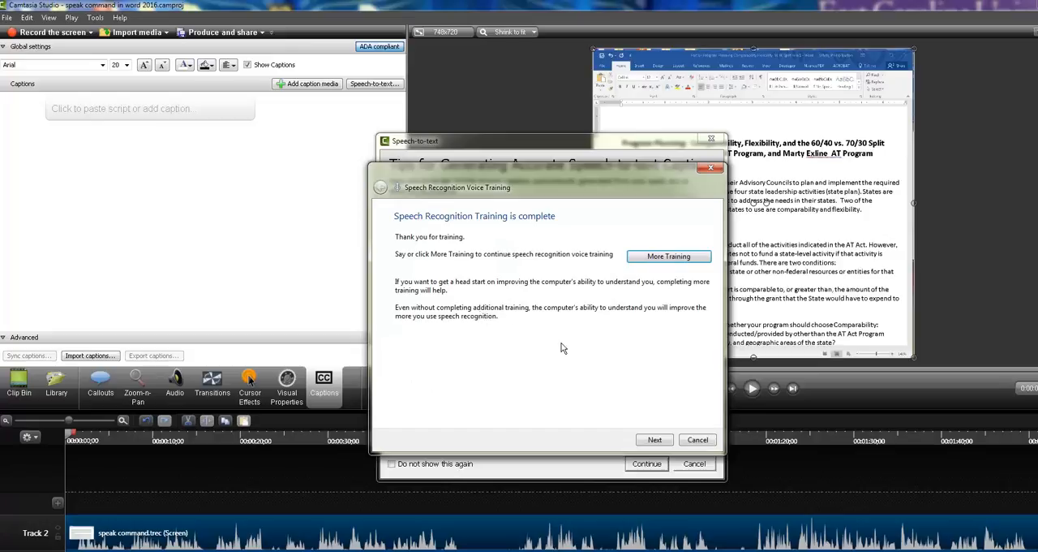
Advance past the completed voice training to the speech-data sharing page.
left_click(654, 439)
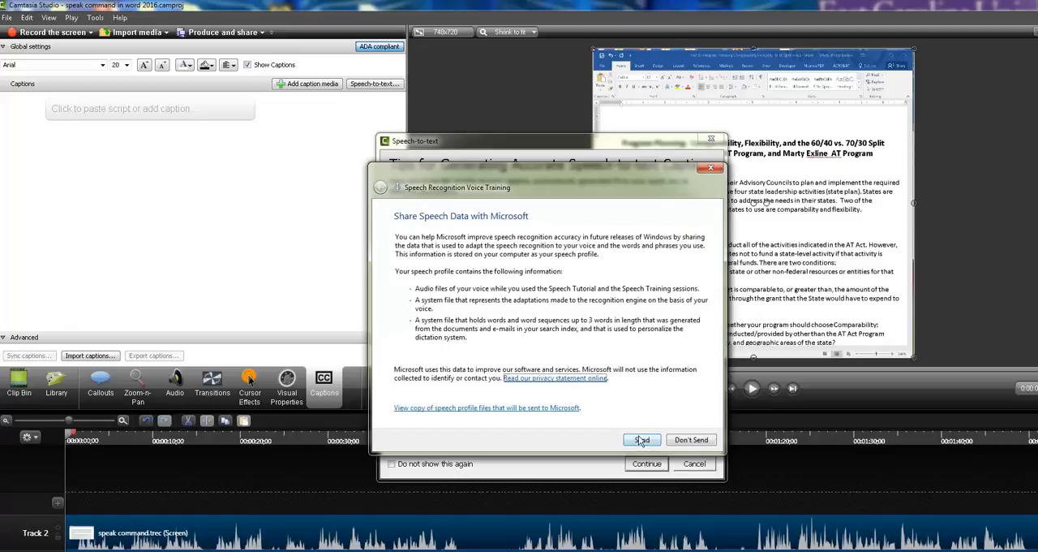
Decline sending speech data to Microsoft, closing the training wizard.
left_click(689, 440)
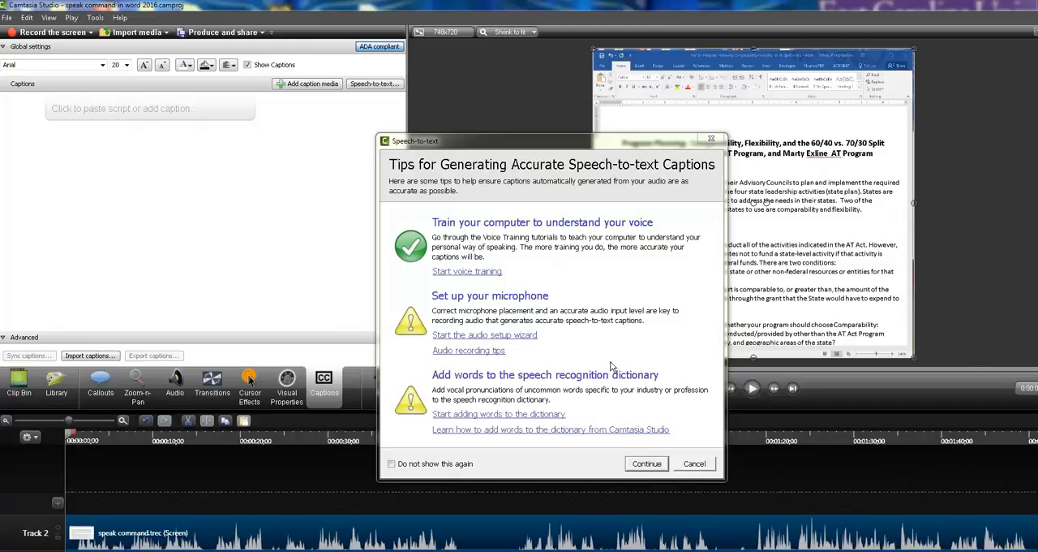
Continue from the tips dialog to generate speech-to-text captions onto Track 3.
left_click(647, 463)
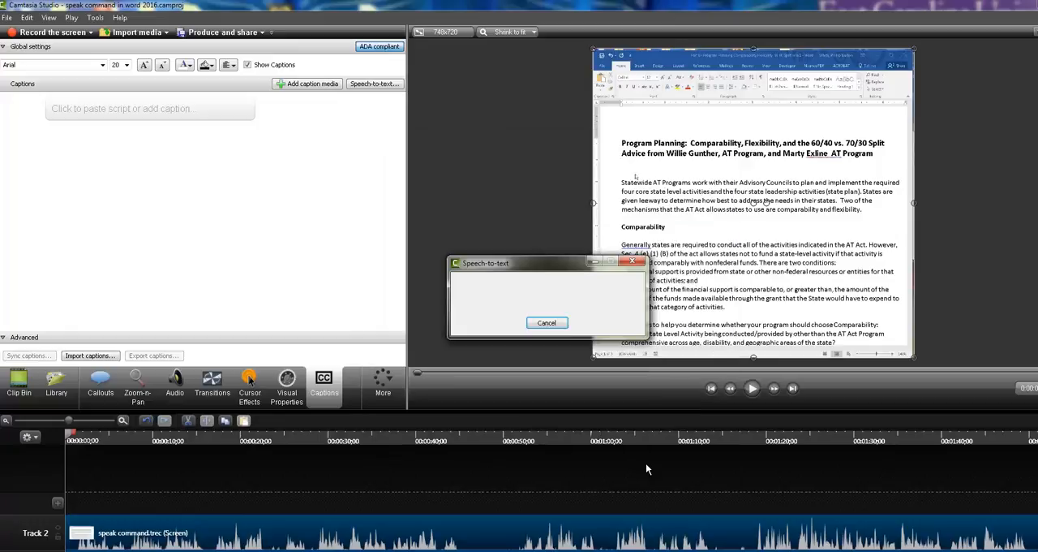